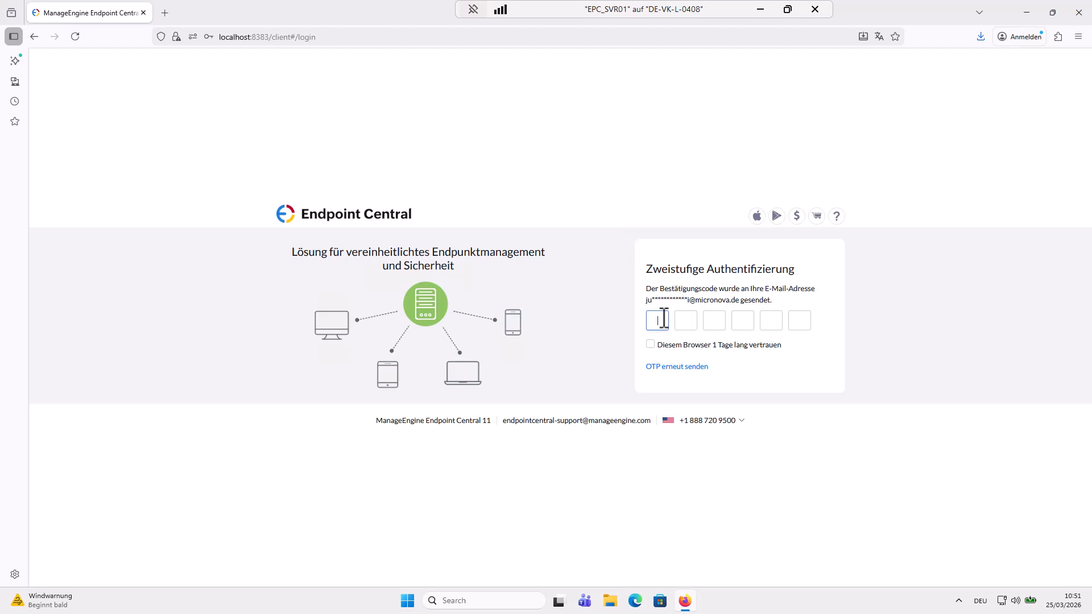
# Trust this browser for 1 day, paste the e-mailed verification code, and log in
pyautogui.click(651, 345)
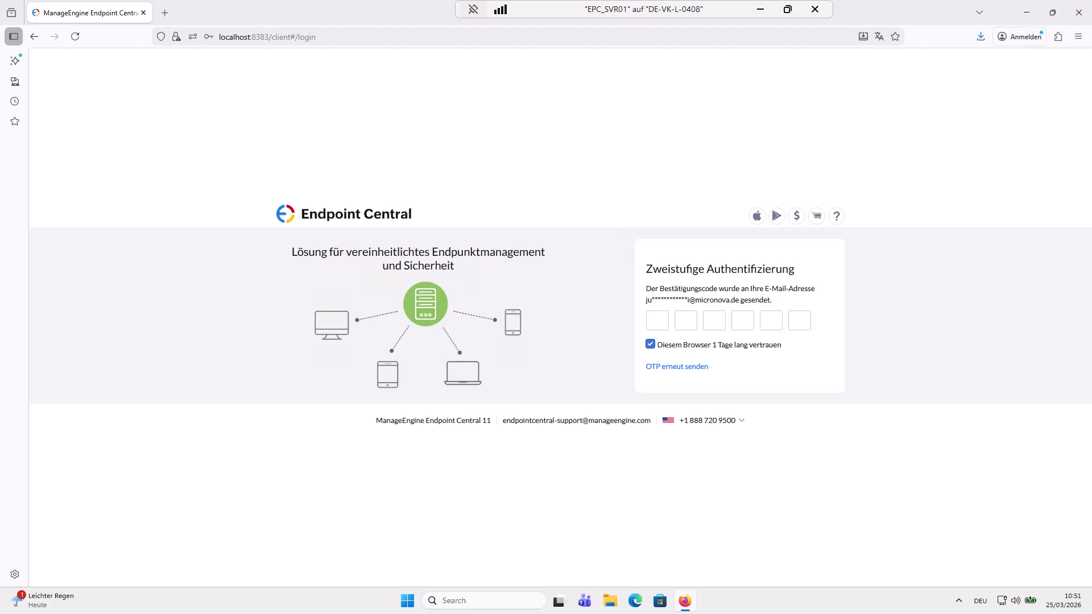
pyautogui.rightClick(656, 327)
pyautogui.click(682, 410)
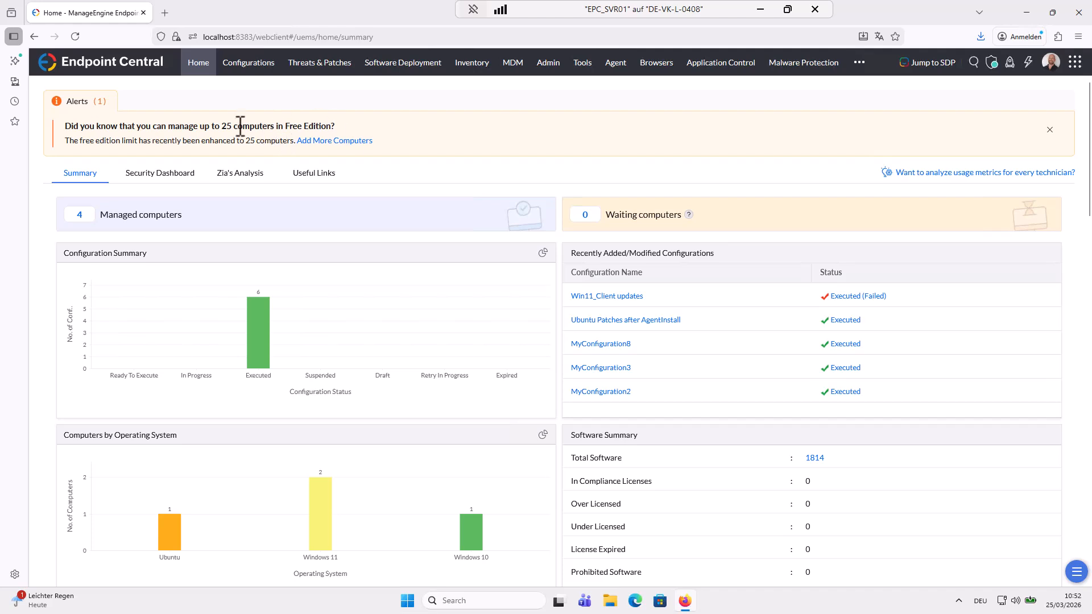
# Dismiss the free-edition alert and go to Admin > User Administration > Users > Secure Authentication
pyautogui.click(1050, 130)
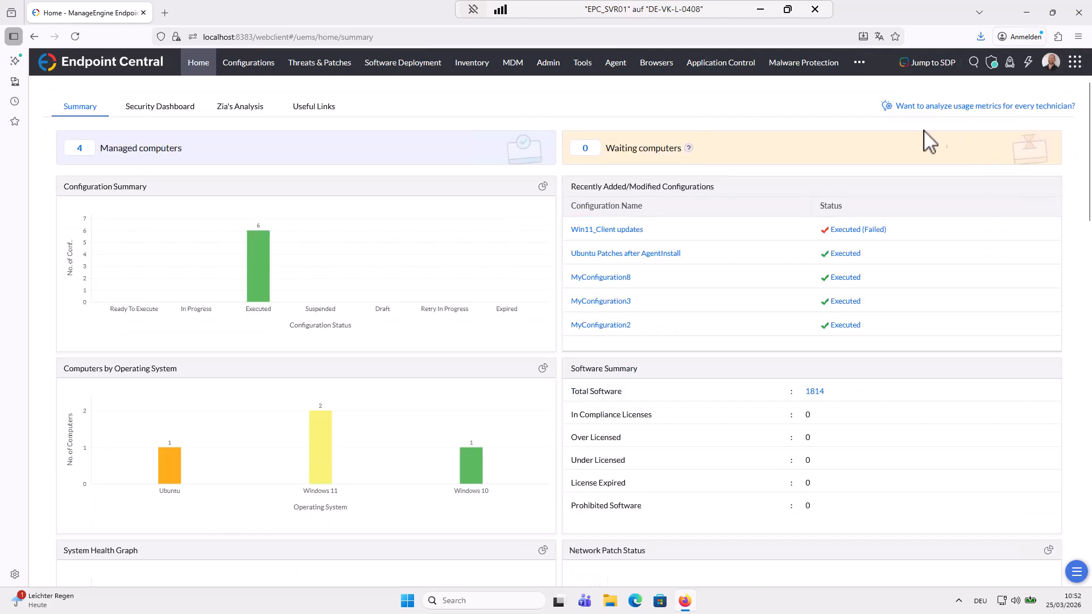
pyautogui.click(549, 68)
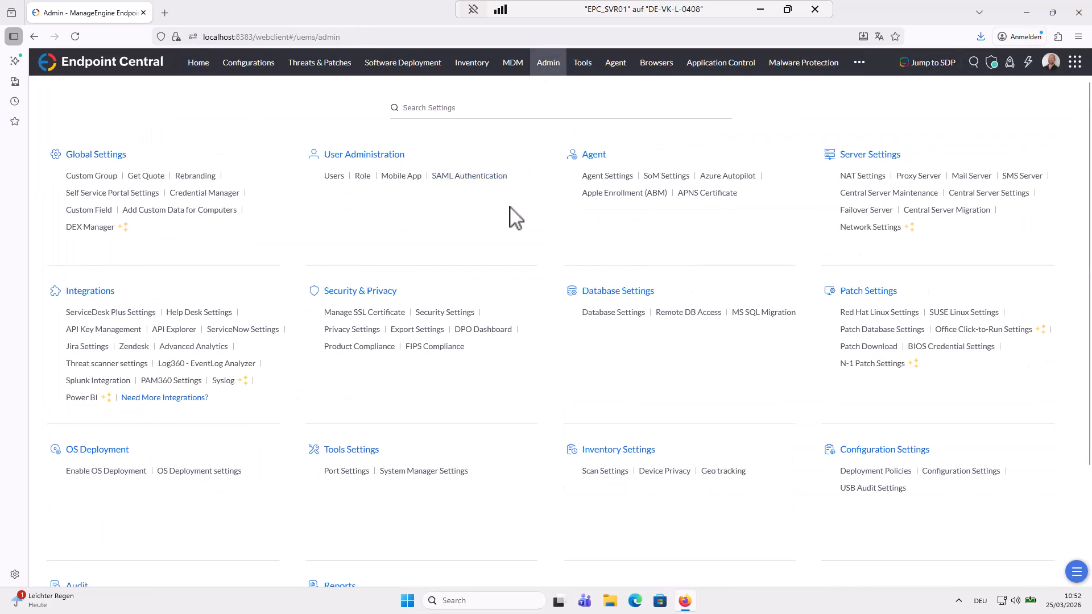
pyautogui.click(334, 176)
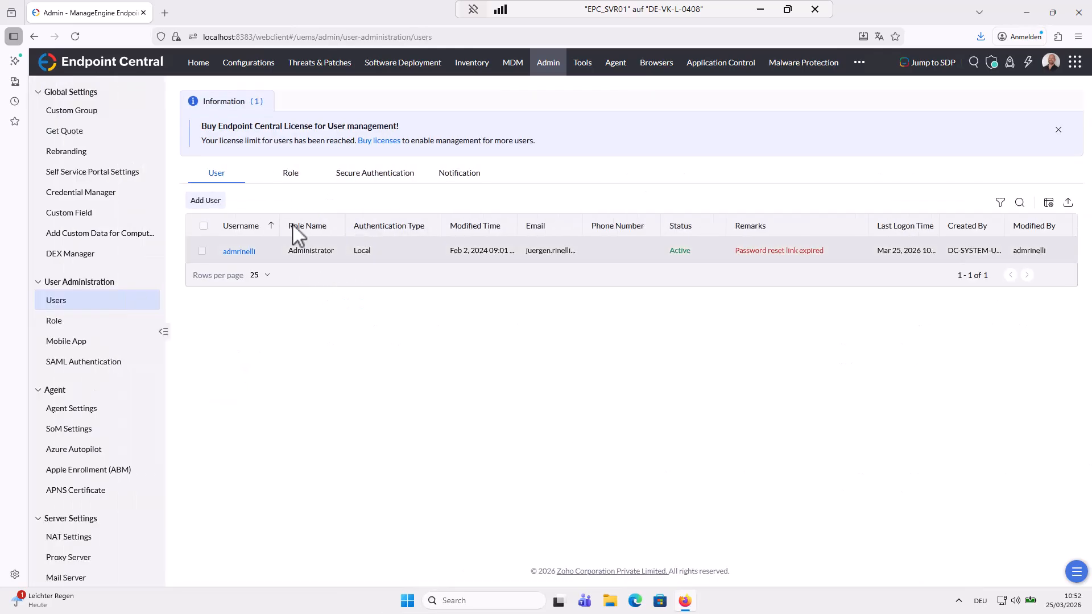
pyautogui.click(378, 174)
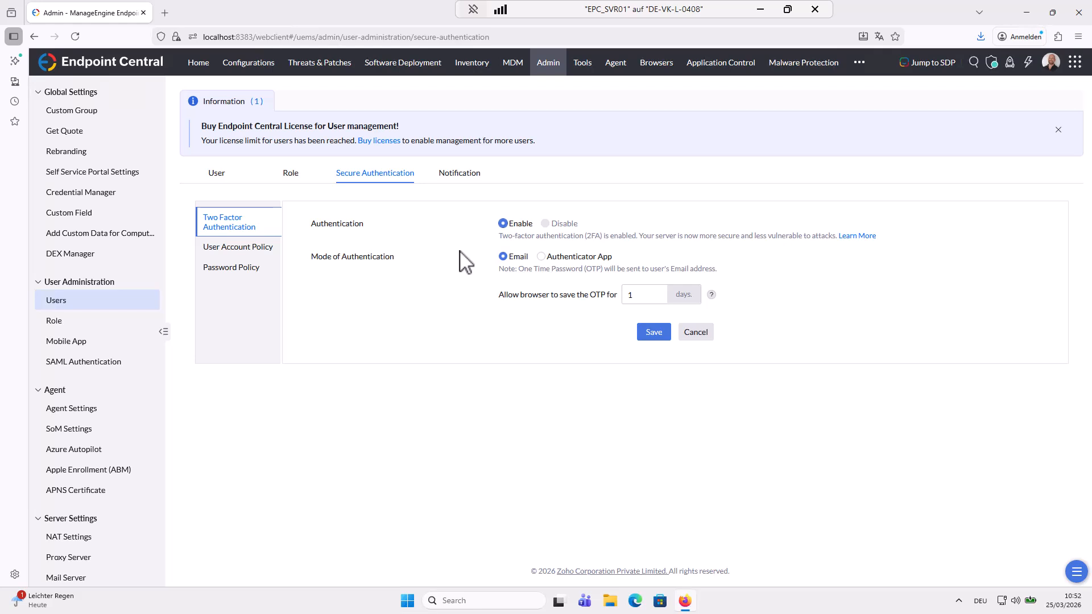
# Set two-factor mode to Authenticator App, keep OTP browser trust at 1 day, and save
pyautogui.click(542, 259)
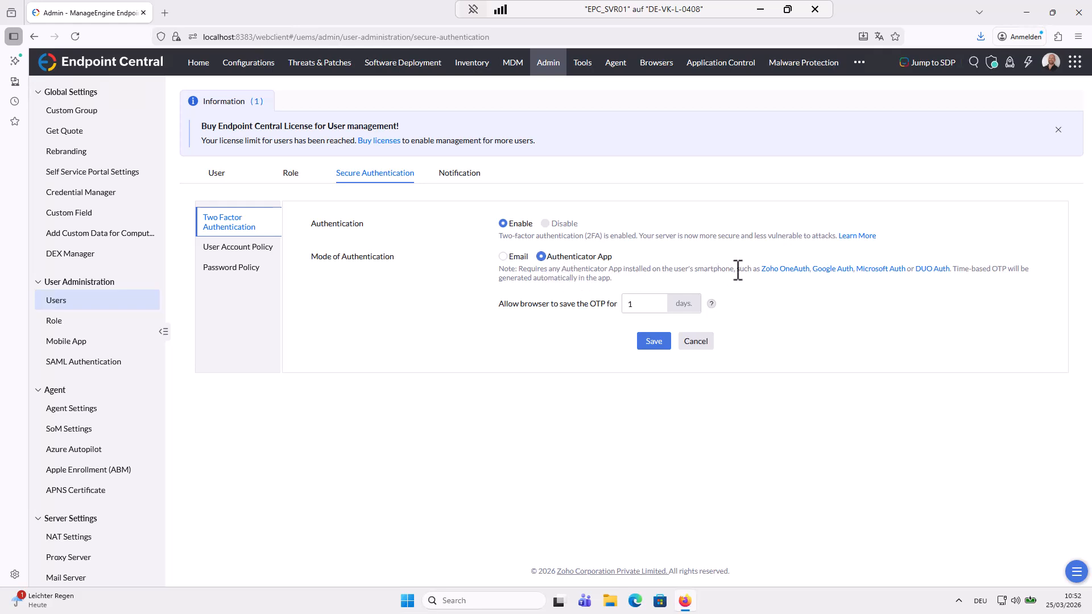
pyautogui.moveTo(722, 268); pyautogui.dragTo(991, 268)
pyautogui.click(952, 242)
pyautogui.click(632, 308)
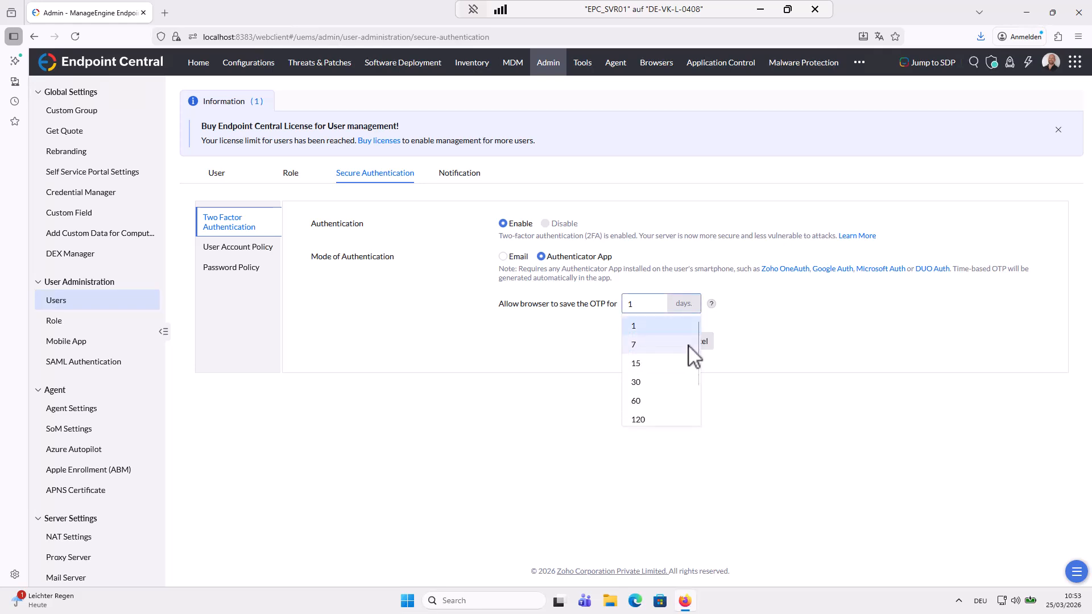
pyautogui.scroll(-2, 683, 364)
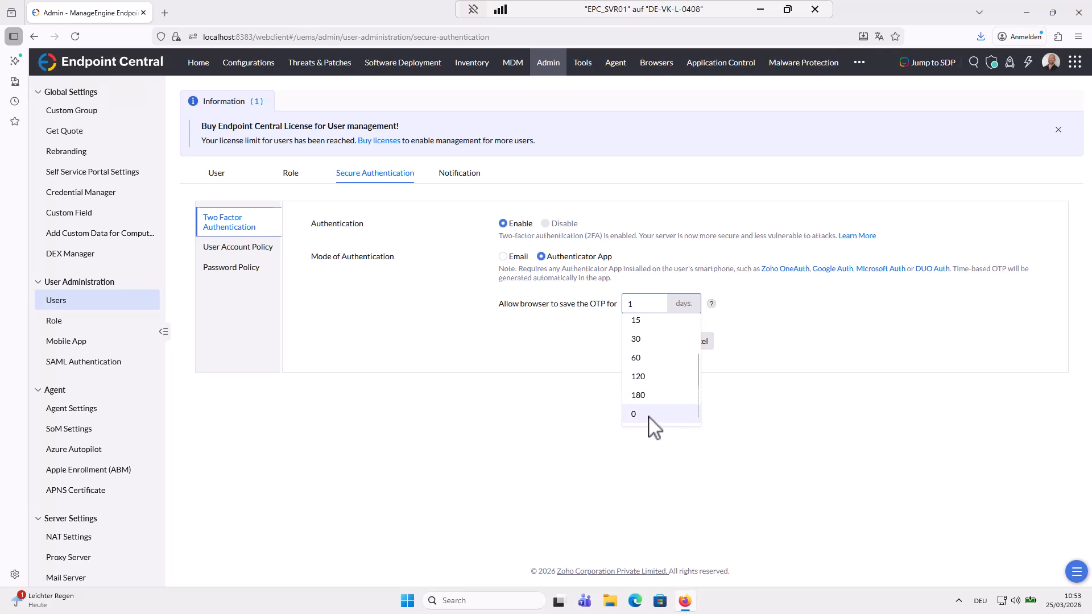
pyautogui.doubleClick(540, 319)
pyautogui.click(511, 327)
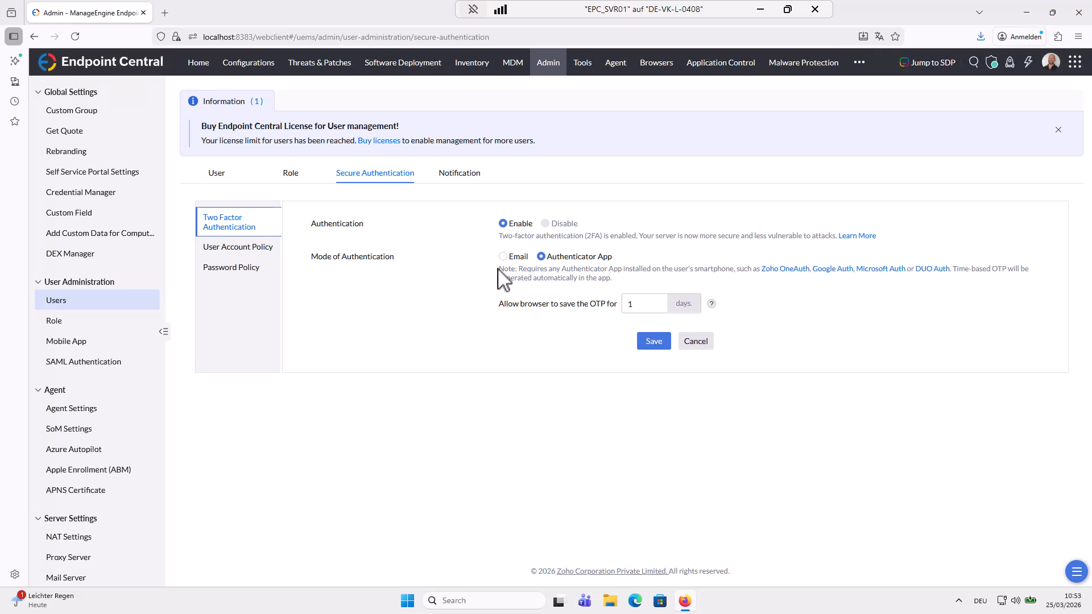
pyautogui.click(651, 346)
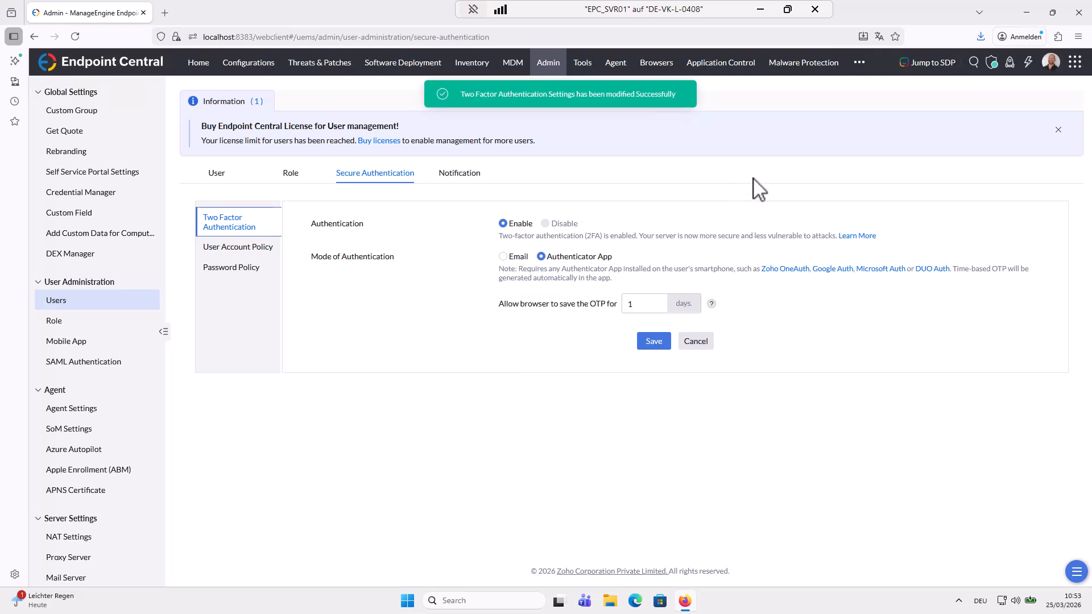
# Sign out, then log back in with the administrator's username and password
pyautogui.click(1050, 64)
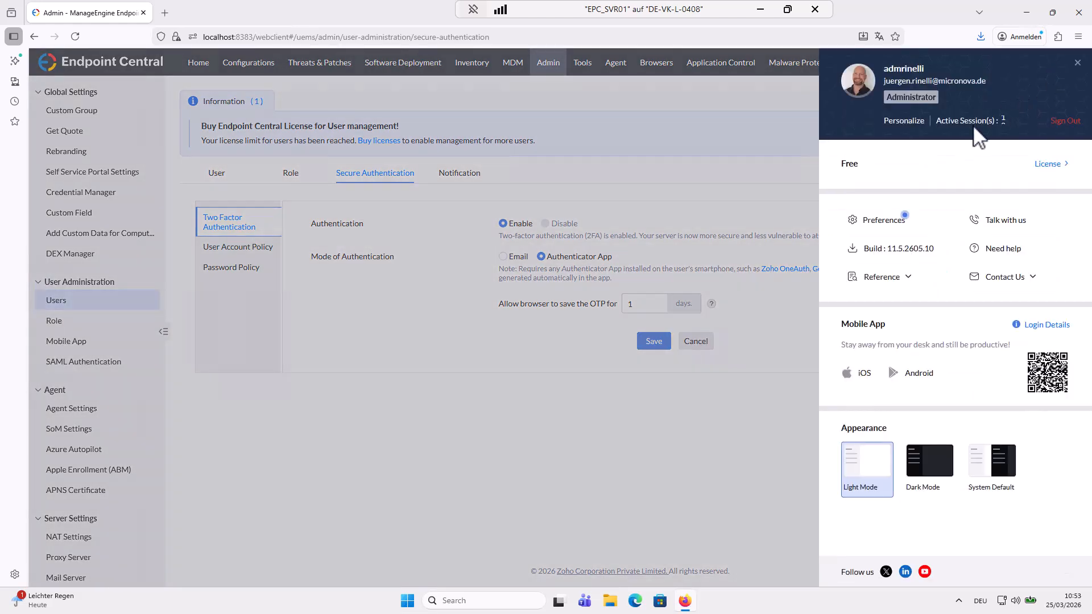
pyautogui.click(1065, 126)
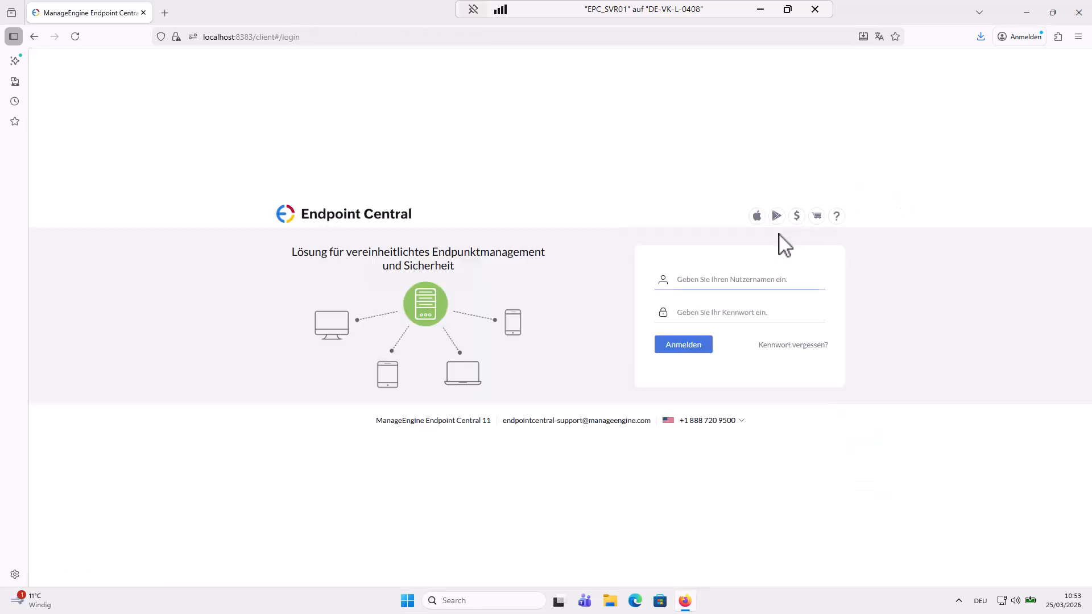
pyautogui.press('Tab')
pyautogui.write('••••••••••••••••')
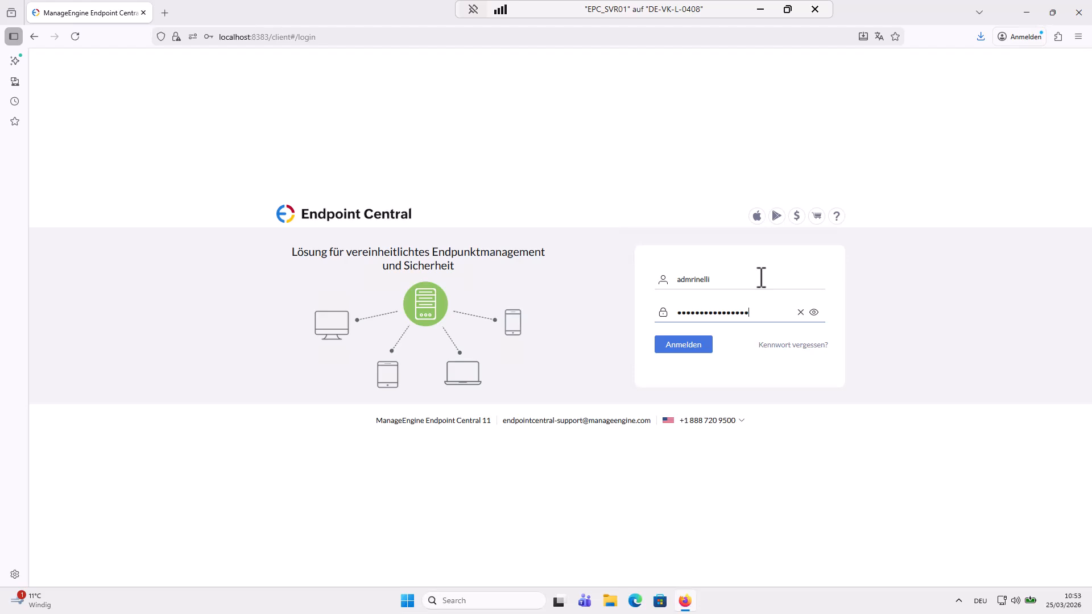
pyautogui.write('•')
pyautogui.press('Return')
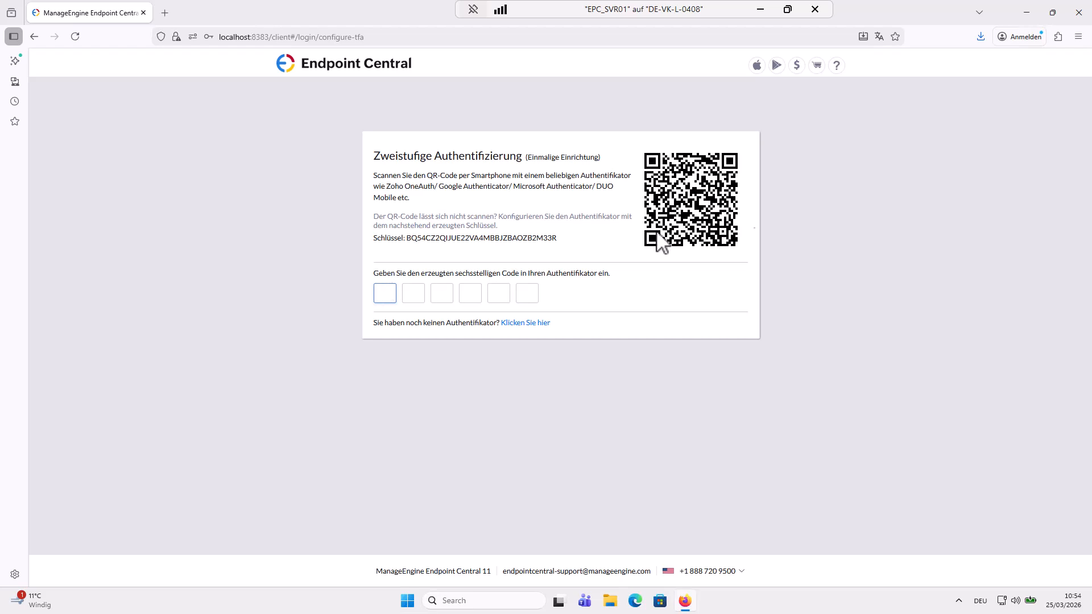
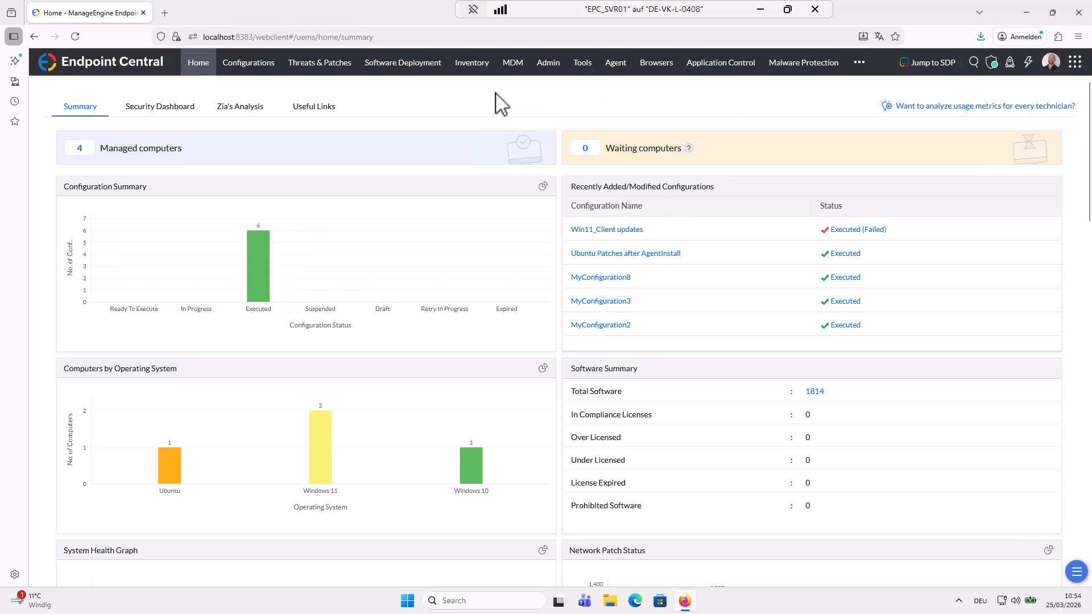
# Check under Admin > Users > Secure Authentication that Authenticator App is saved, then return to the User list
pyautogui.click(542, 71)
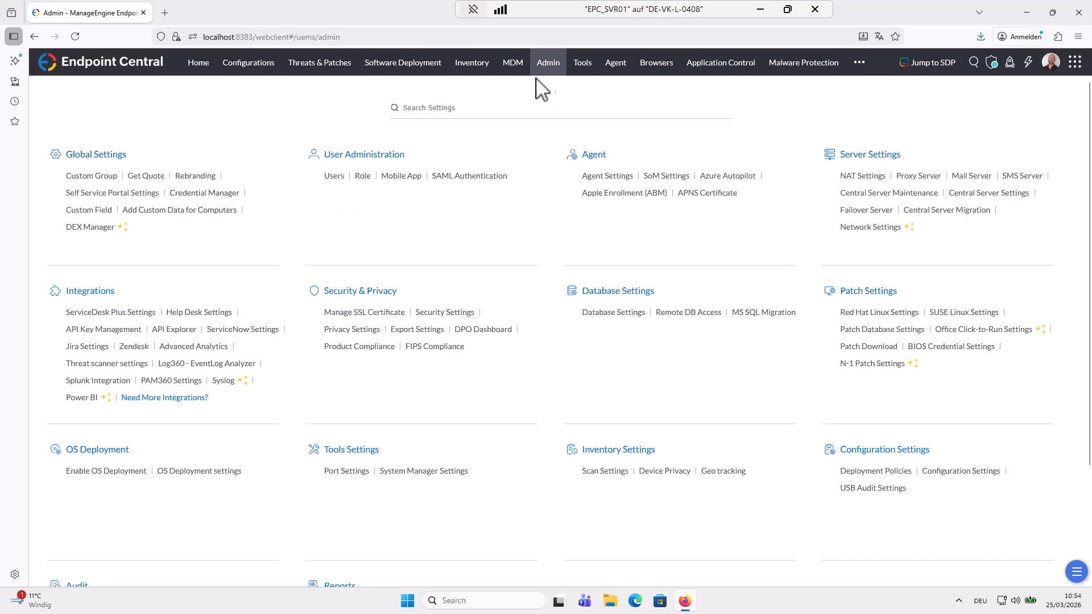
pyautogui.click(332, 178)
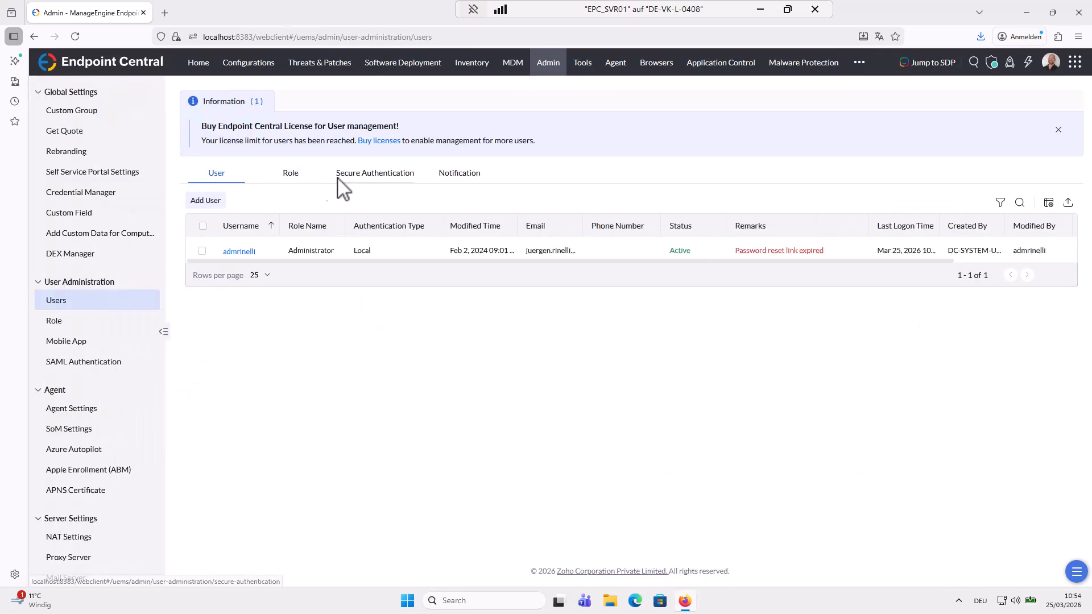
pyautogui.click(367, 180)
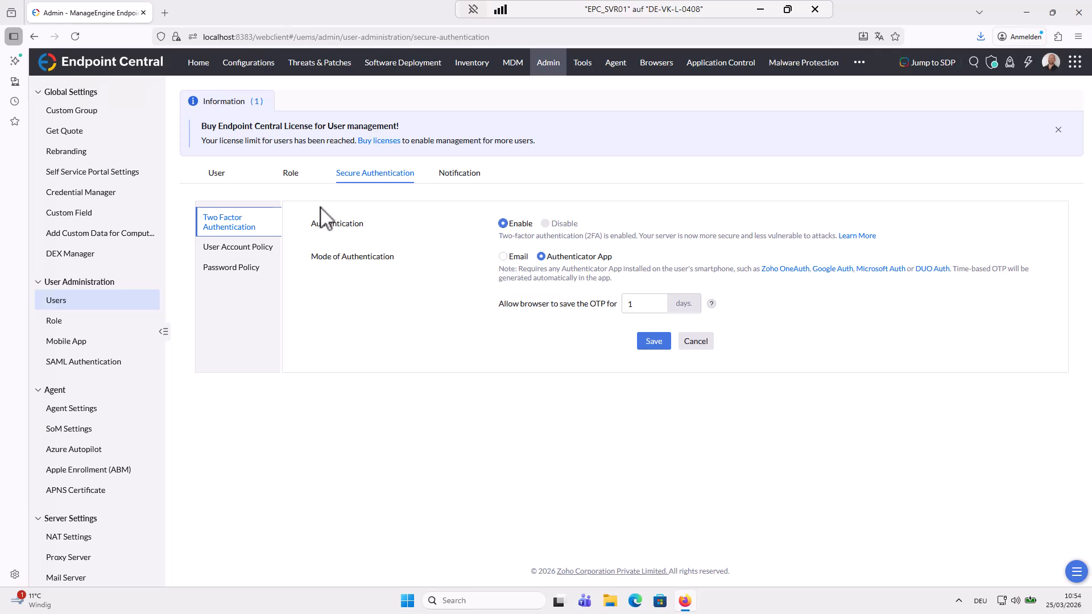
pyautogui.click(225, 177)
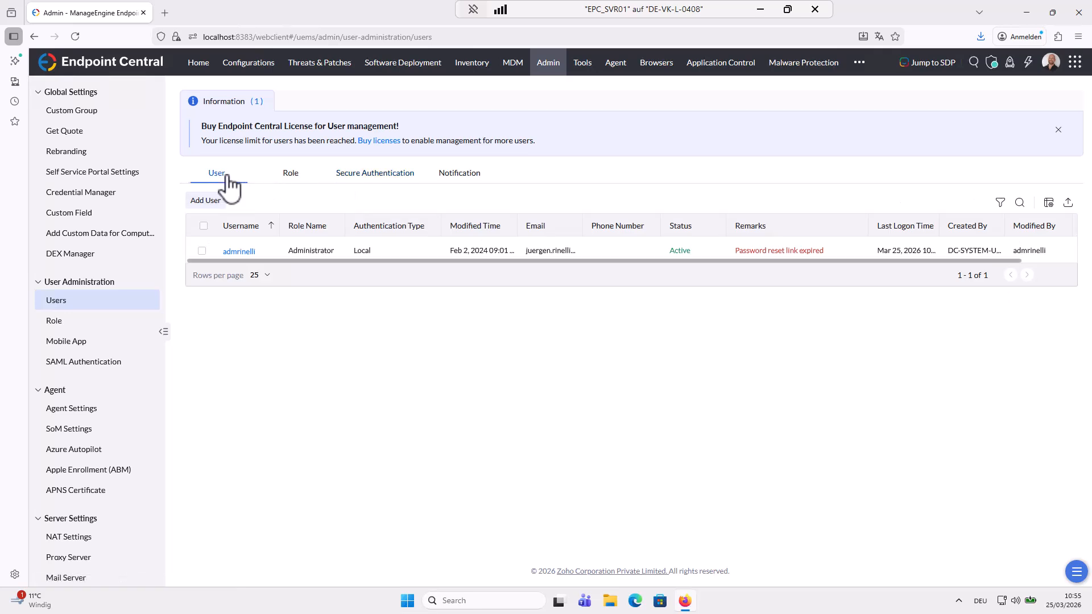
pyautogui.click(391, 175)
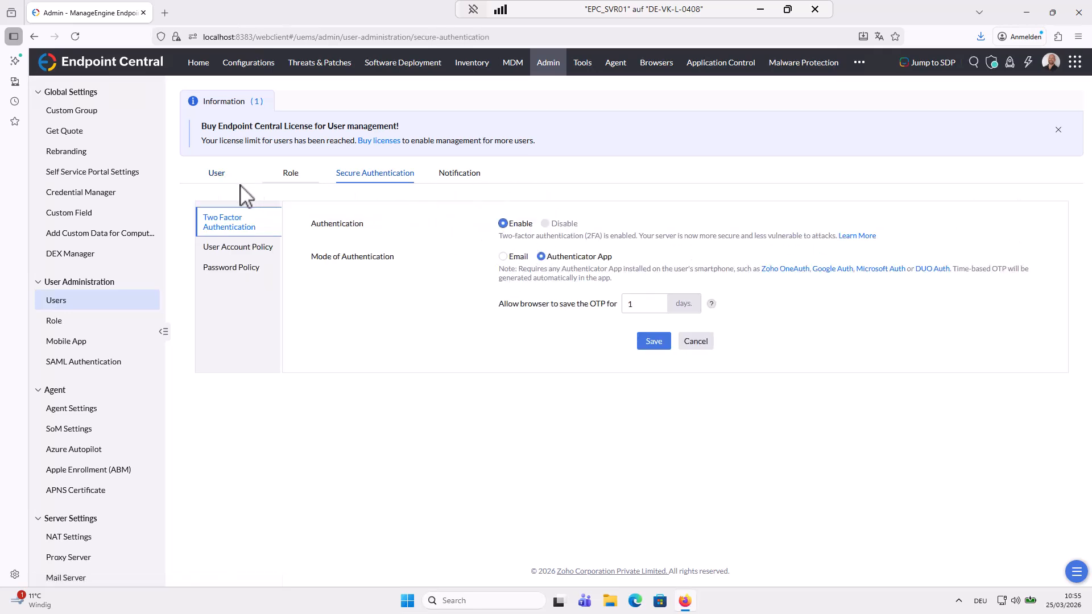
pyautogui.click(216, 179)
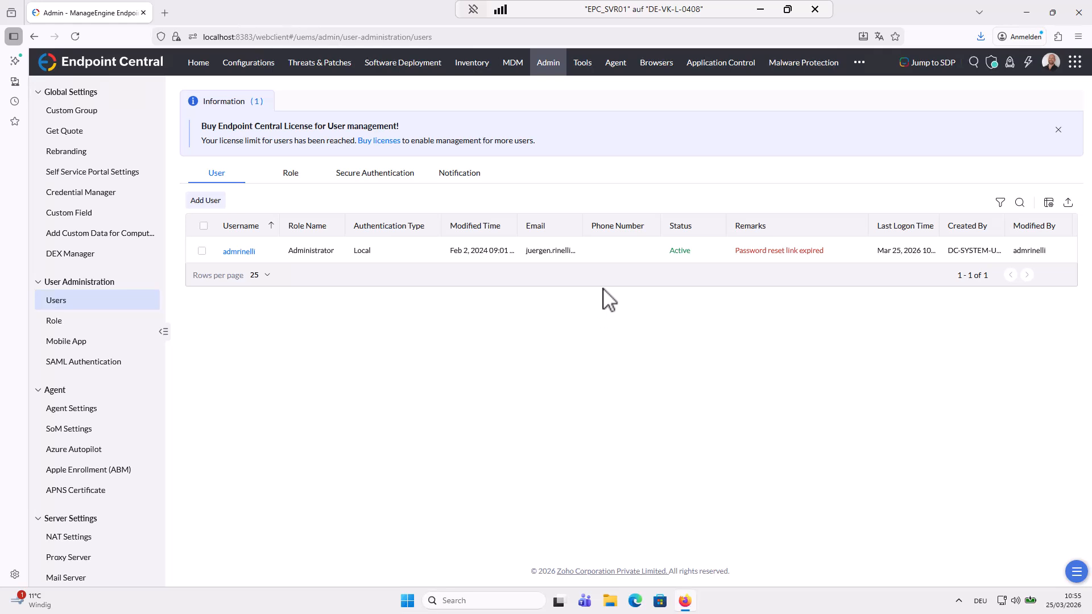
pyautogui.moveTo(658, 260); pyautogui.dragTo(959, 261)
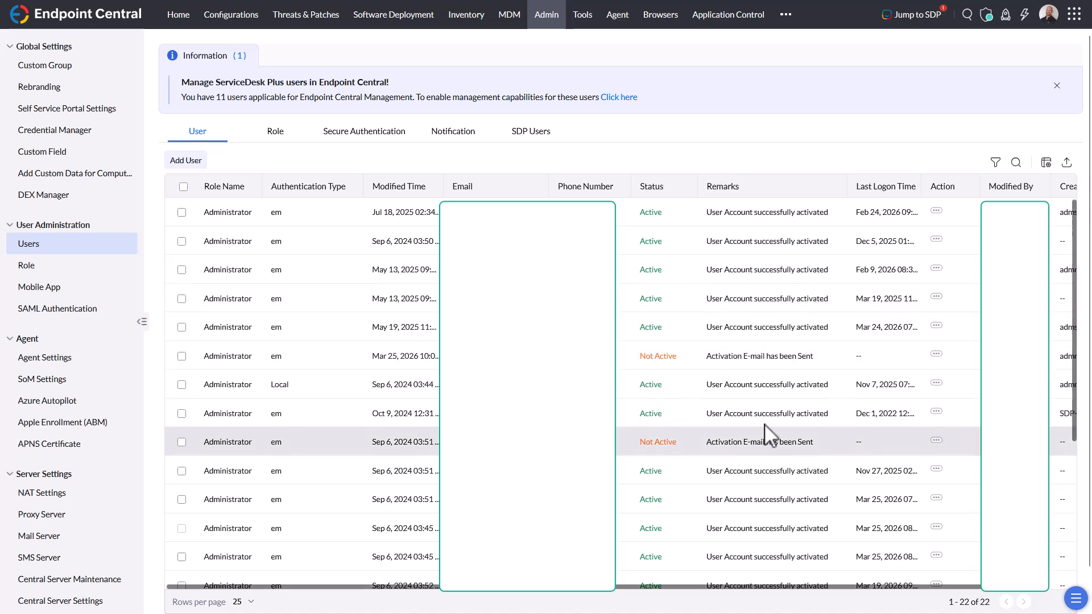
pyautogui.click(936, 355)
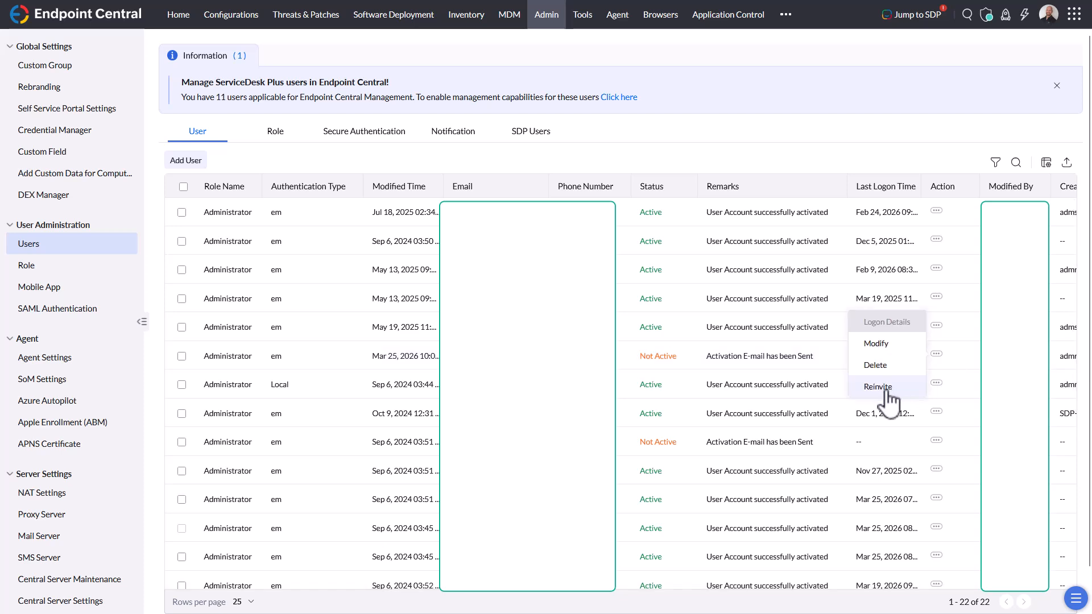
pyautogui.click(790, 136)
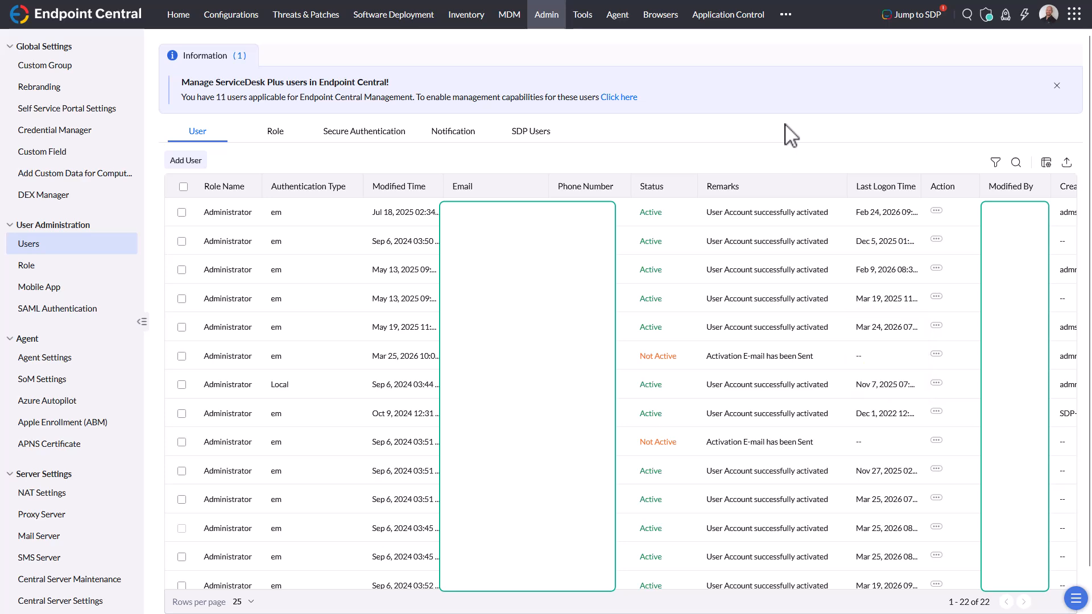